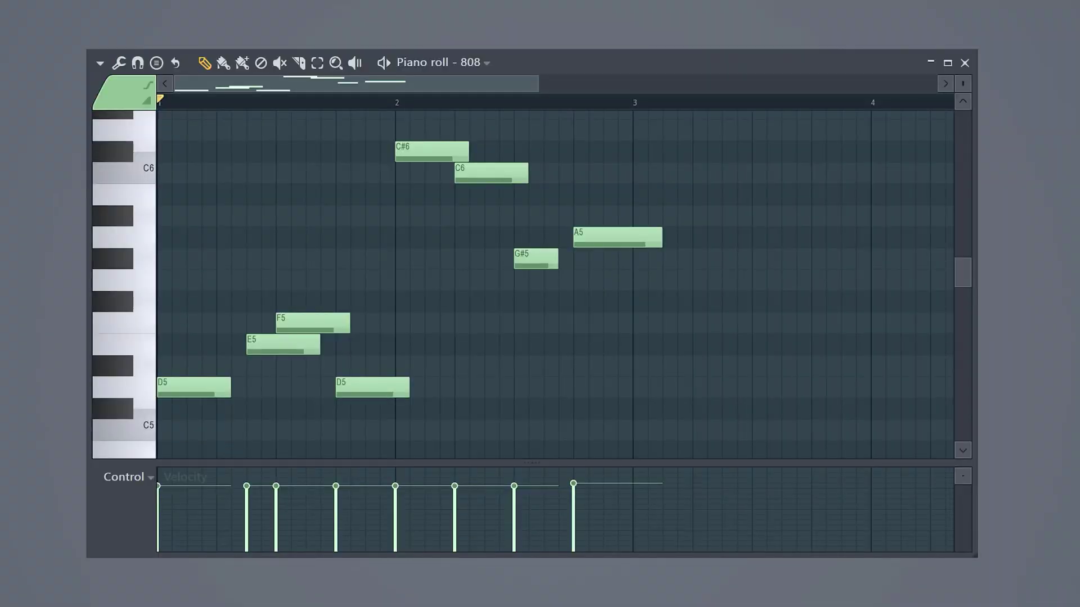
# - Play the project to hear the 808 line
pyautogui.press('space')
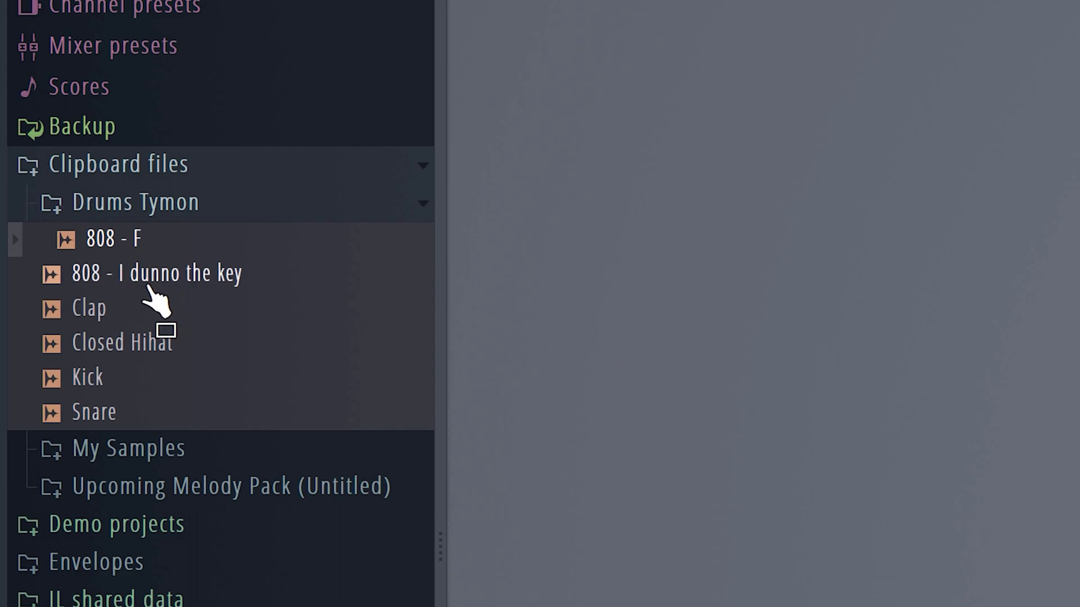
# - Load the '808 - I dunno the key' sample into Edison and detect its pitch as D2
pyautogui.moveTo(150, 287); pyautogui.dragTo(169, 275)
pyautogui.rightClick(170, 275)
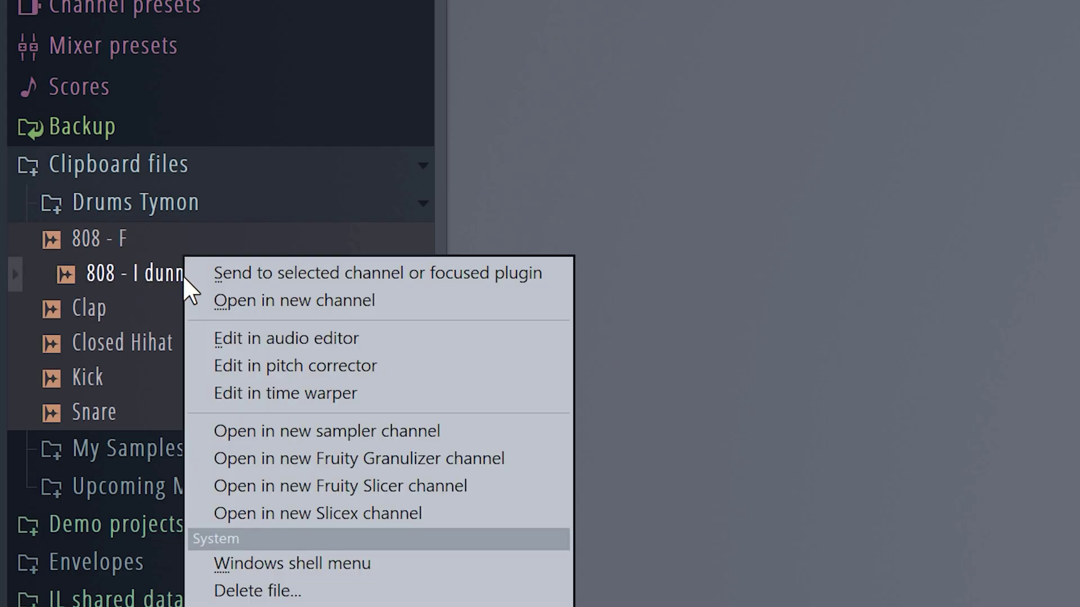
pyautogui.click(271, 340)
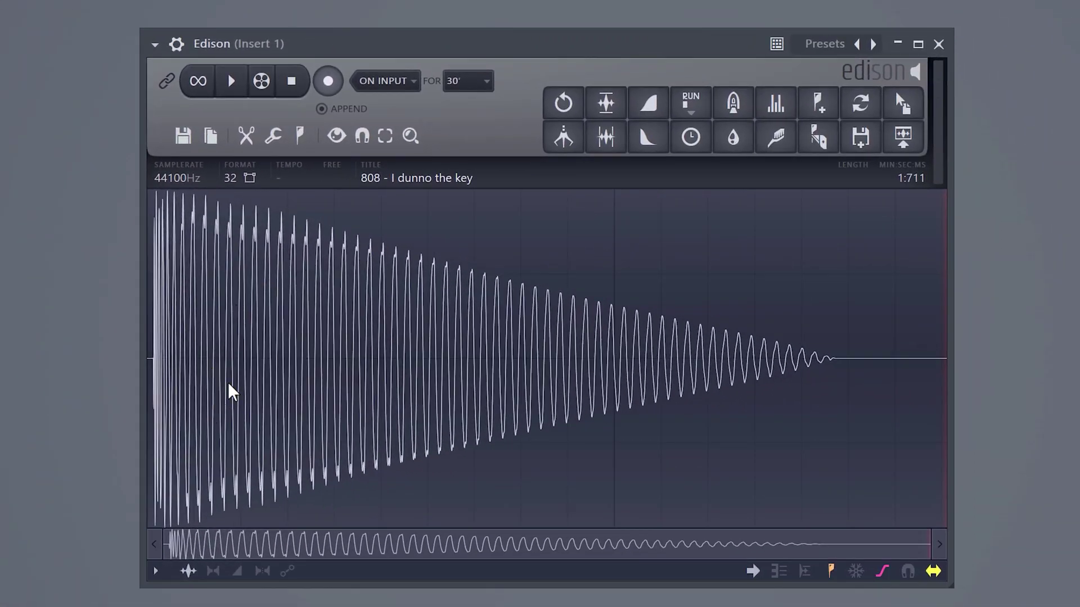
pyautogui.rightClick(240, 363)
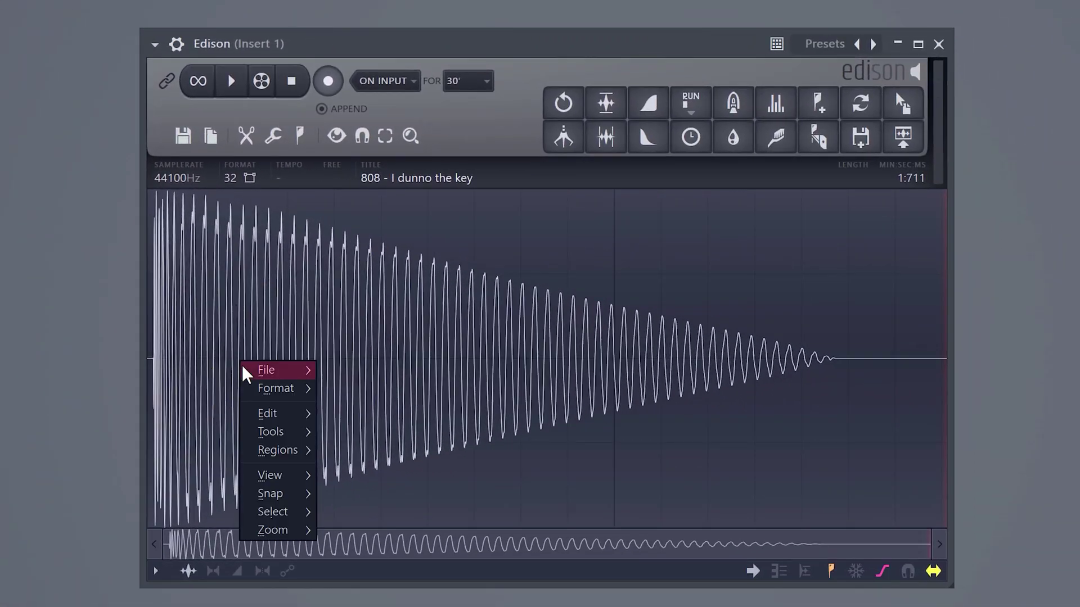
pyautogui.moveTo(277, 450)
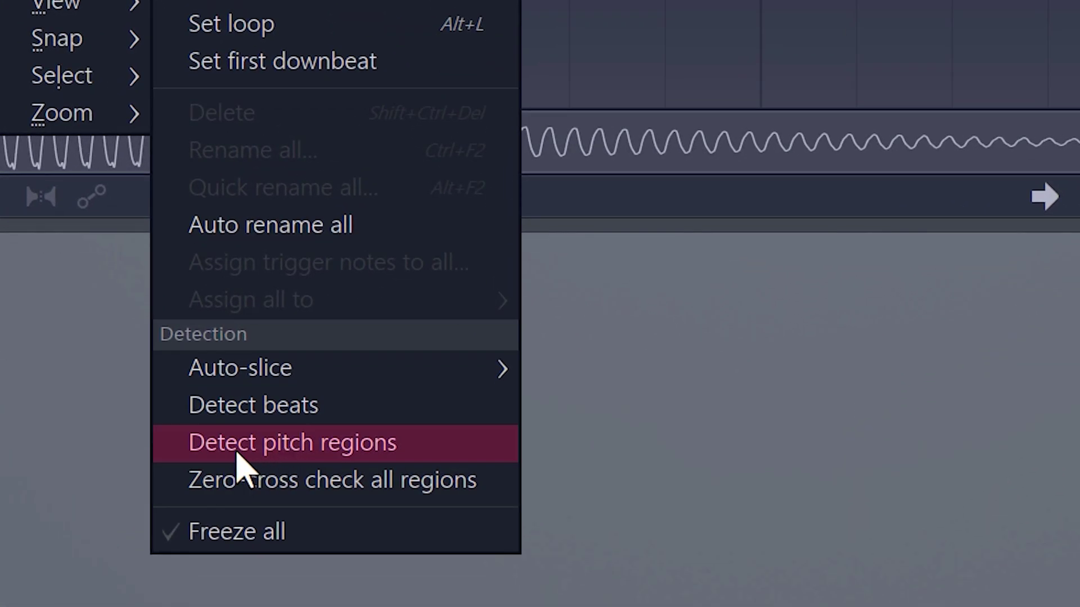
pyautogui.click(237, 445)
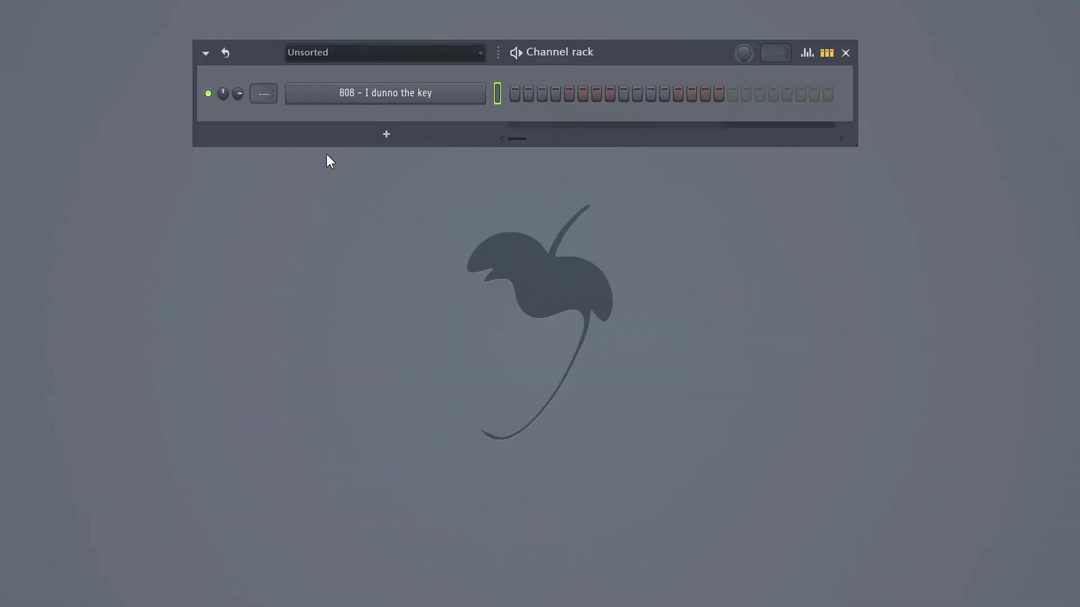
# - Bring up the 808 channel's envelope/pitch settings for setting its root note to D5
pyautogui.click(360, 95)
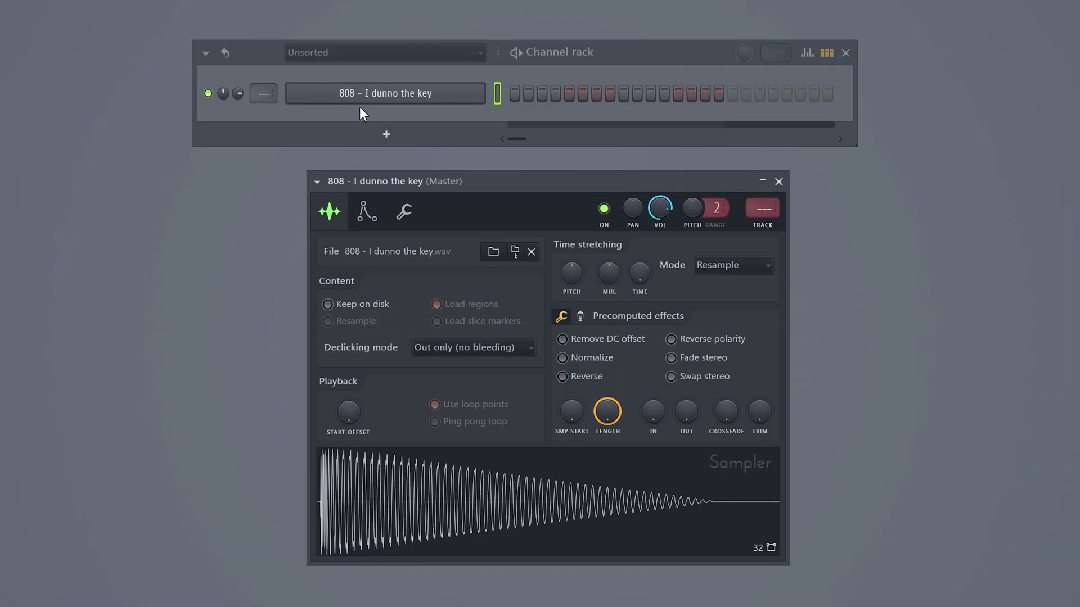
pyautogui.click(366, 214)
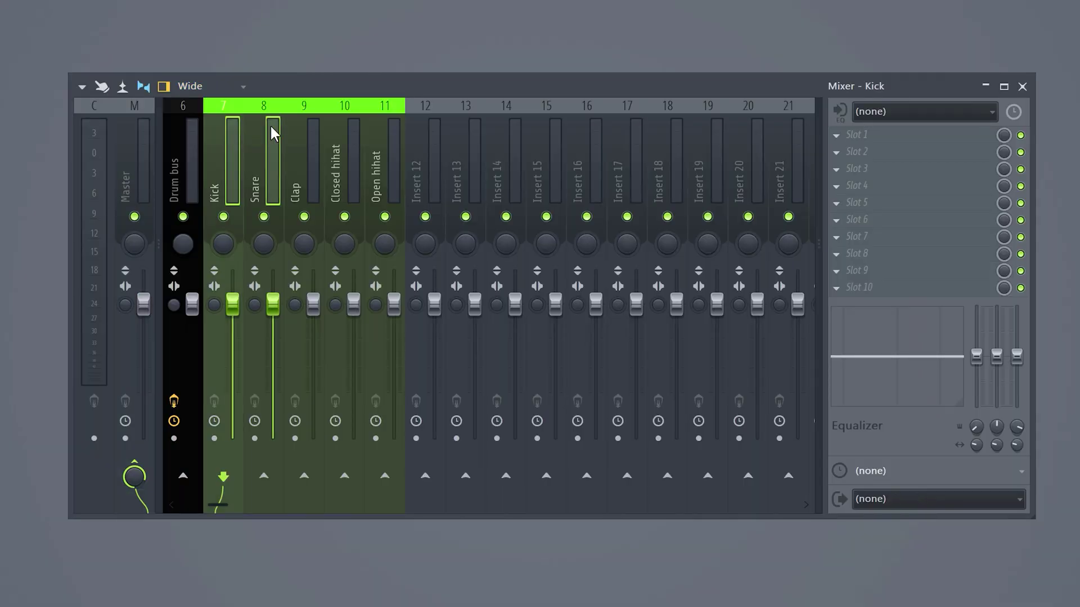
# - Route the Kick, Snare, Clap and hihat inserts only to the Drum bus, then select it
pyautogui.rightClick(182, 487)
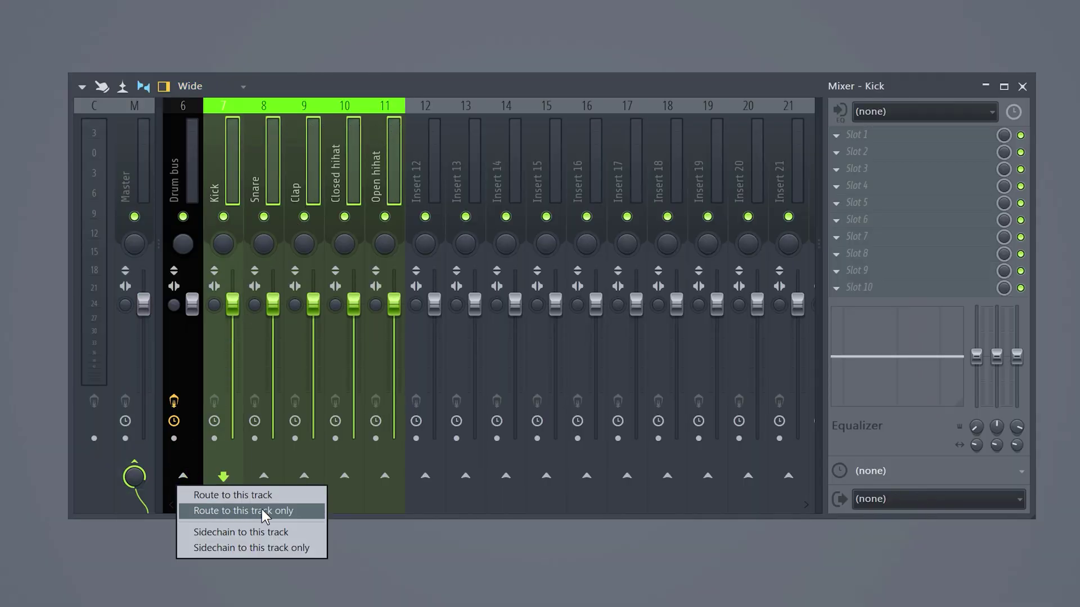
pyautogui.click(280, 516)
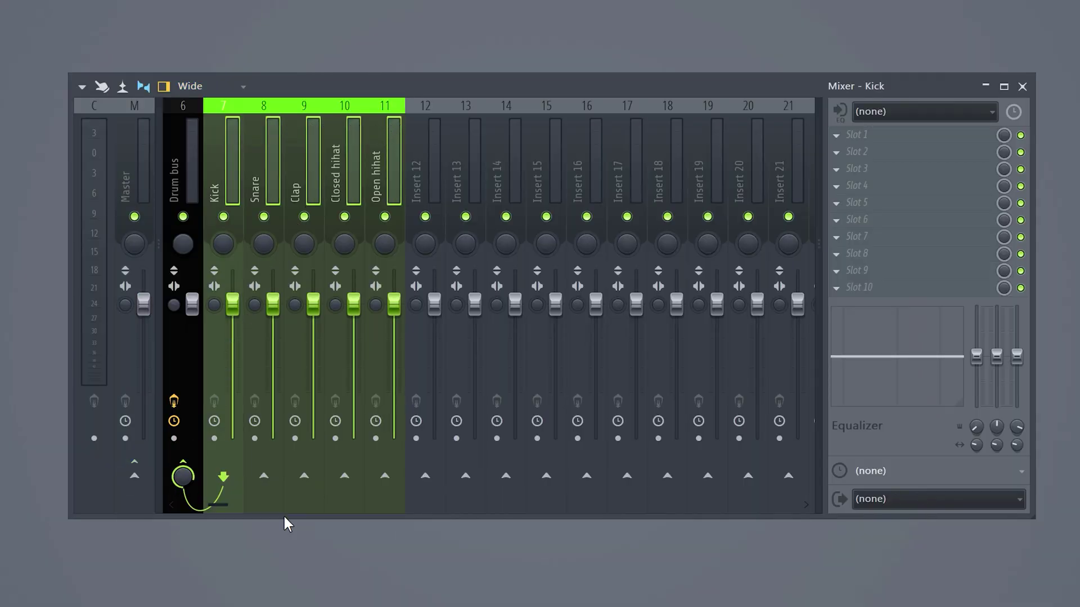
pyautogui.click(192, 162)
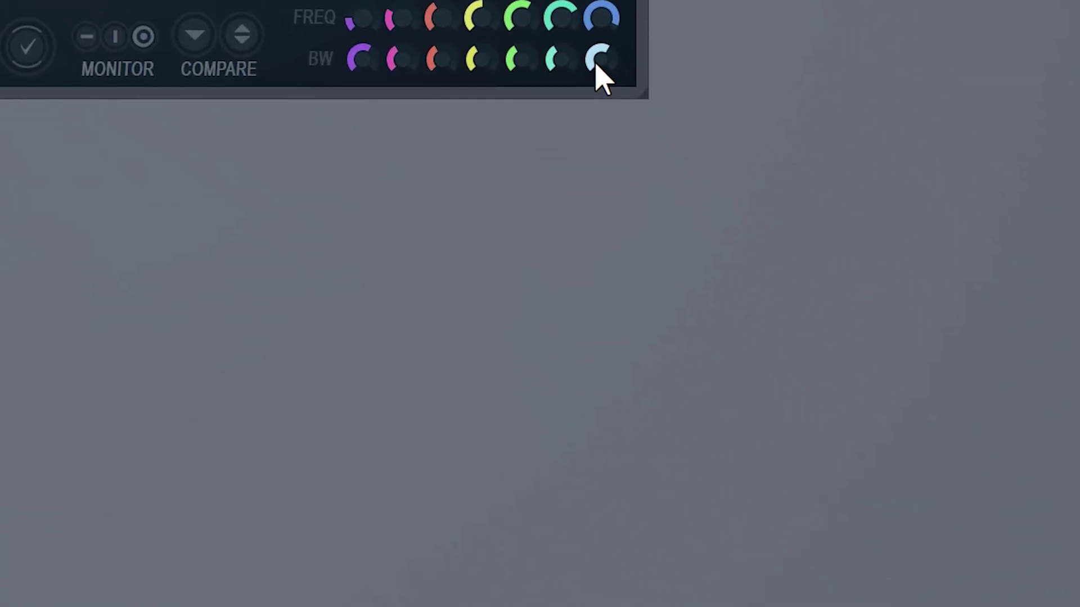
# - Create an automation clip for the Drum bus parametric EQ's band 7 width
pyautogui.rightClick(908, 499)
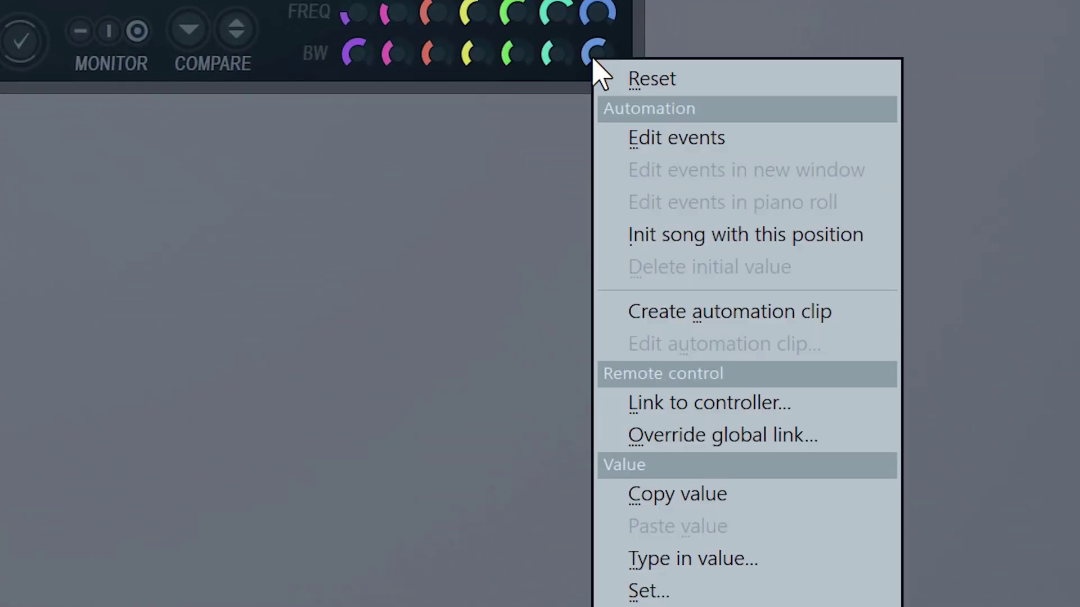
pyautogui.click(656, 324)
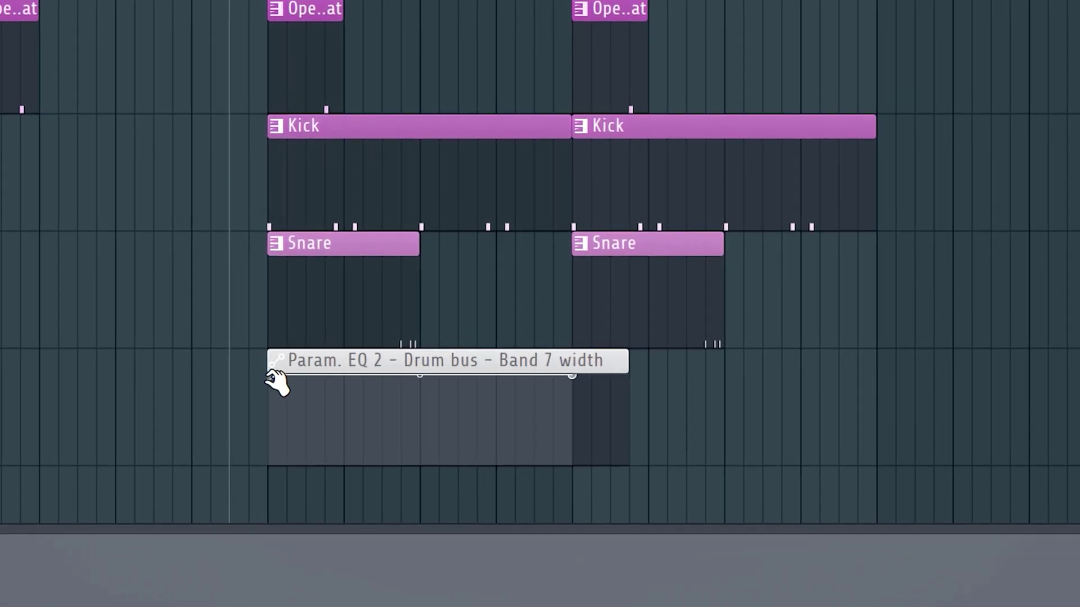
# - Drop the clip's first point so band 7 width ramps up from bar 5 to 9, then play it
pyautogui.moveTo(270, 376); pyautogui.dragTo(269, 453)
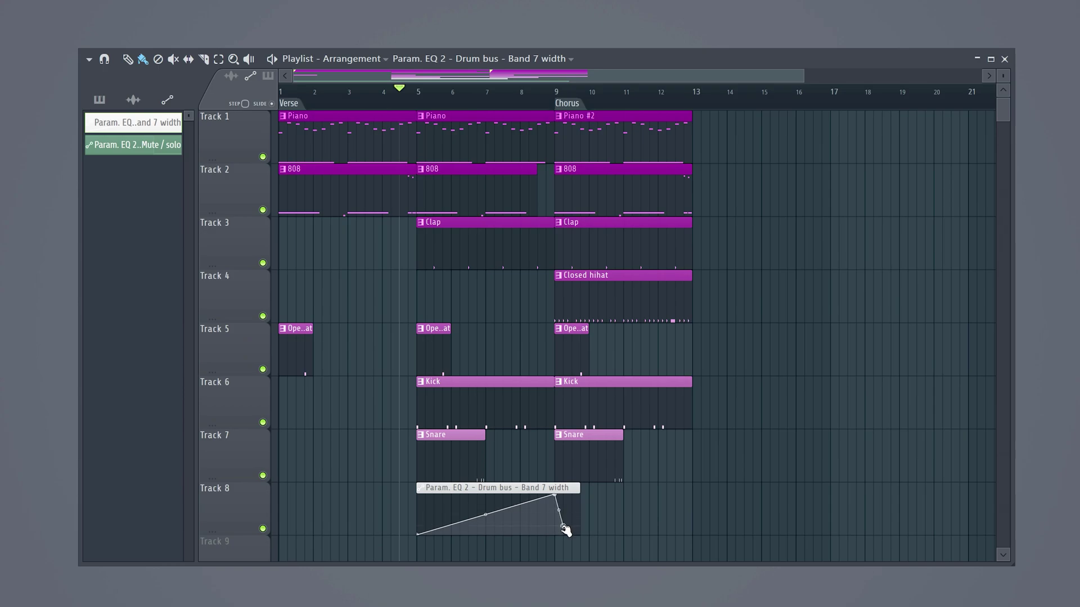
pyautogui.press('space')
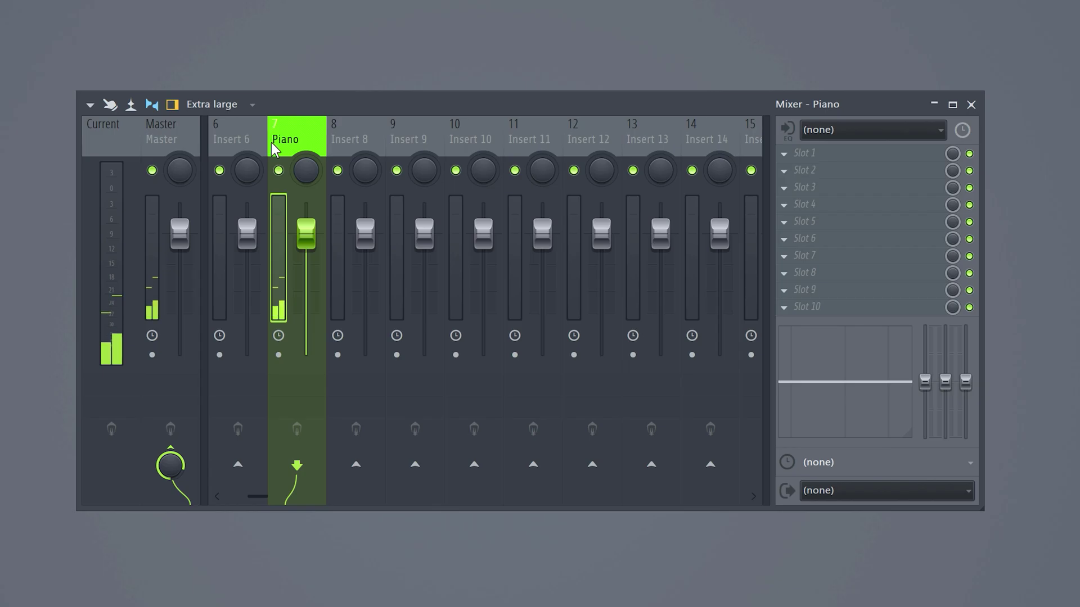
# - Rename insert 6 to 'Melody Bus' and route the Piano track only to it
pyautogui.rightClick(236, 124)
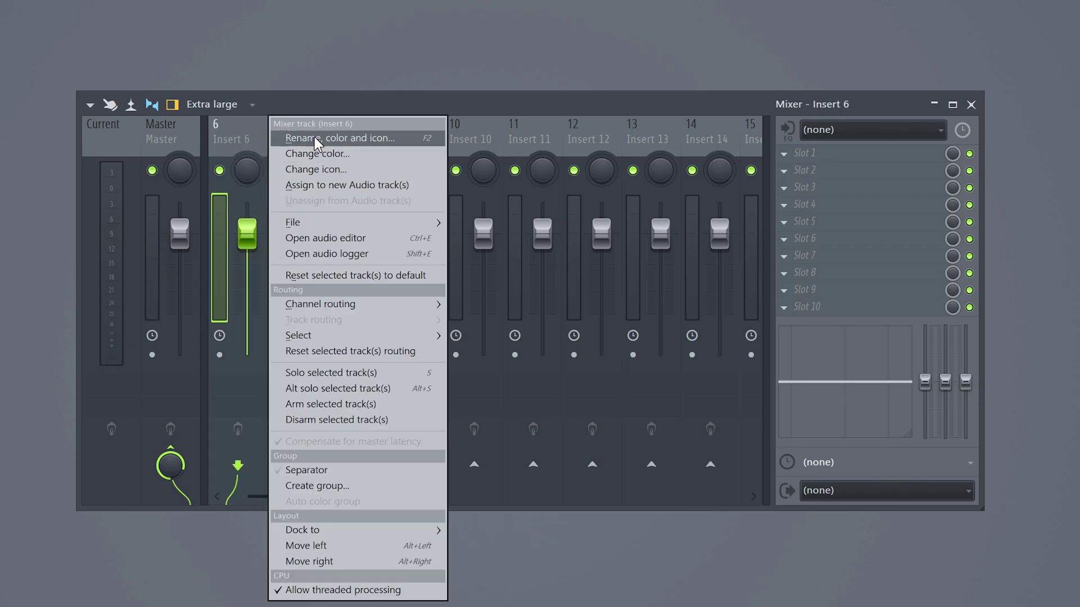
pyautogui.click(314, 136)
pyautogui.write('Melody Bus')
pyautogui.press('Return')
pyautogui.click(277, 290)
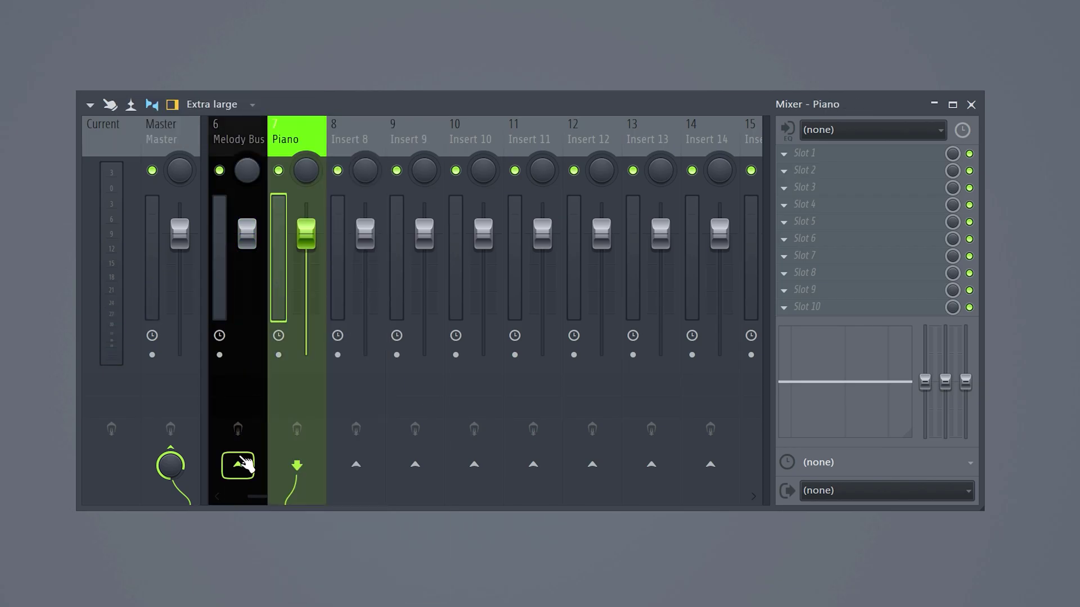
pyautogui.rightClick(243, 459)
pyautogui.click(346, 486)
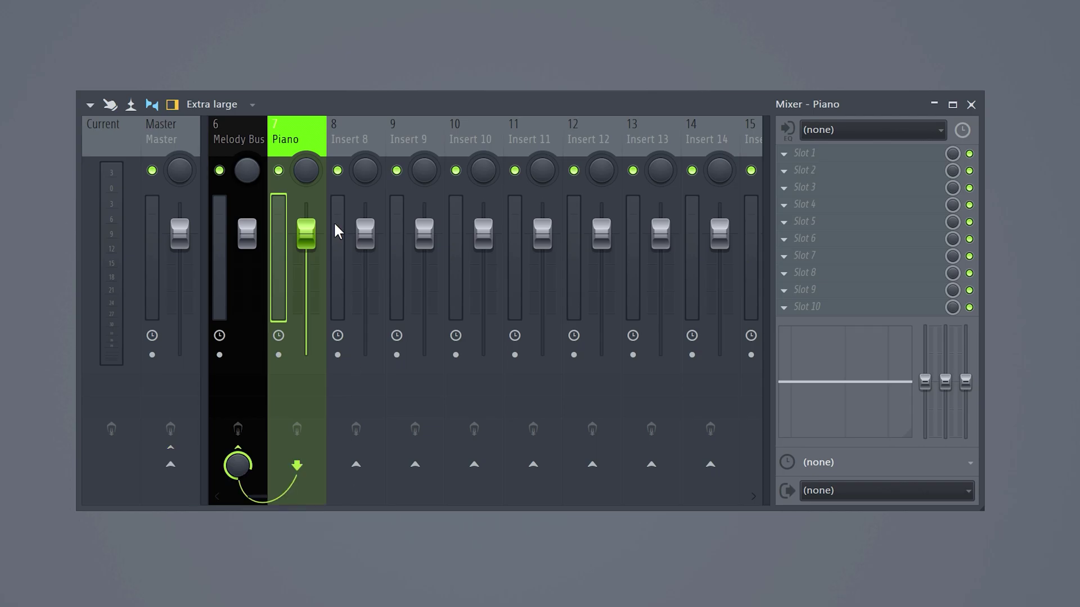
# - Rename insert 8 to 'Reverb Bus' and select it from the Piano track
pyautogui.rightClick(383, 126)
pyautogui.click(425, 137)
pyautogui.write('Reverb Bus')
pyautogui.press('Return')
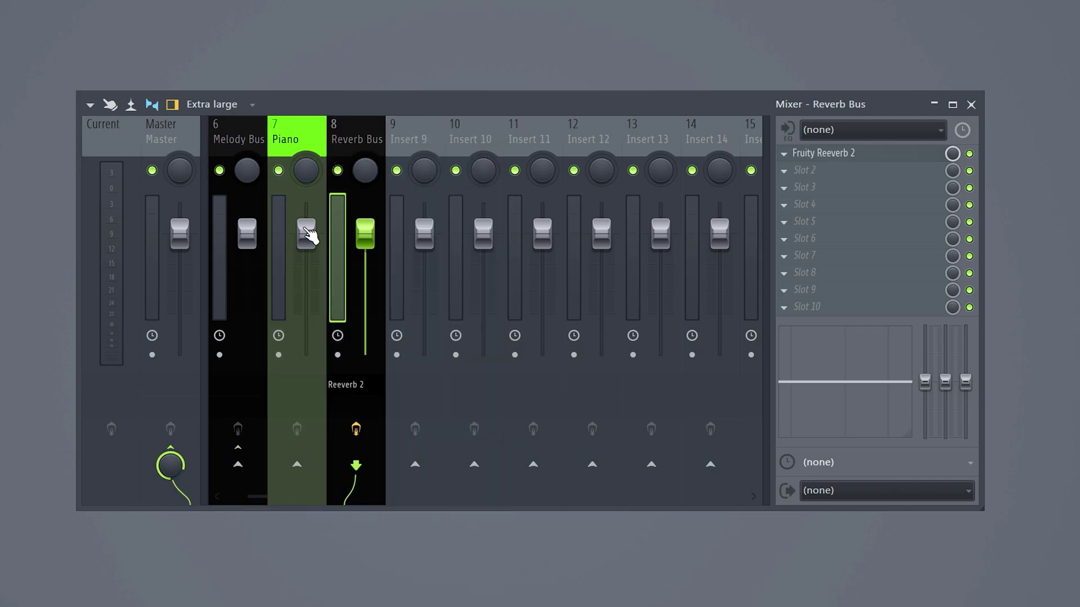
pyautogui.click(284, 224)
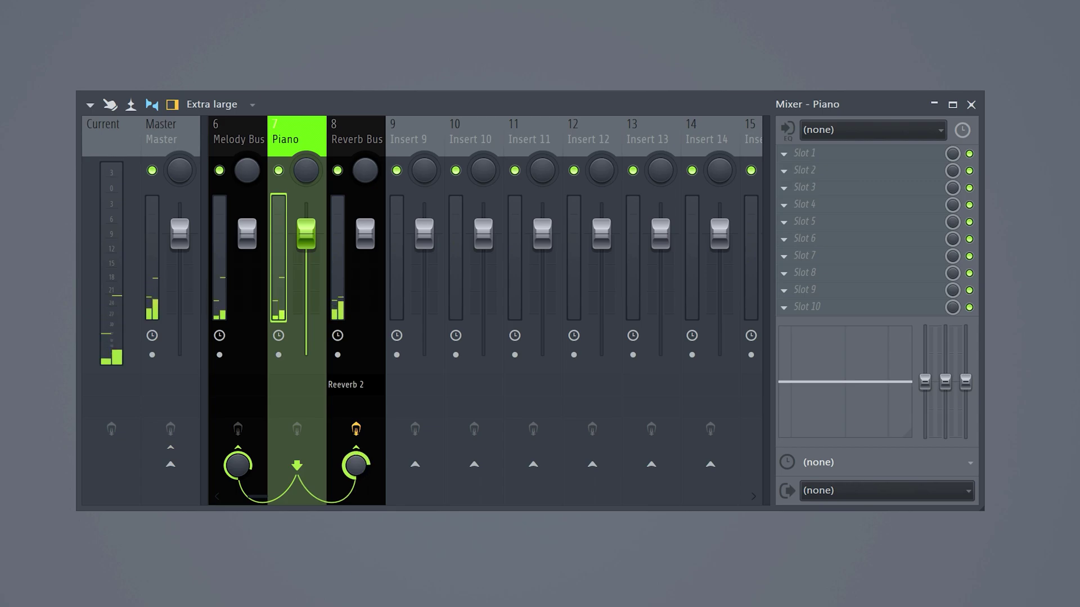
pyautogui.press('Right')
# - Load Fruity Balance on the Reverb Bus and Fruity Peak Controller on the Melody Bus
pyautogui.click(791, 176)
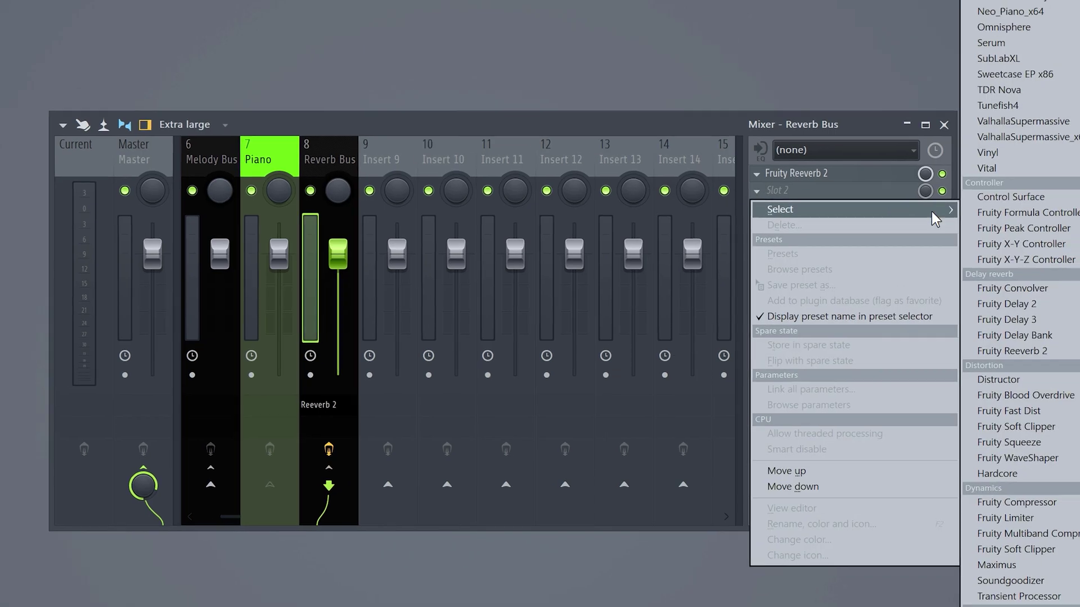
pyautogui.click(998, 36)
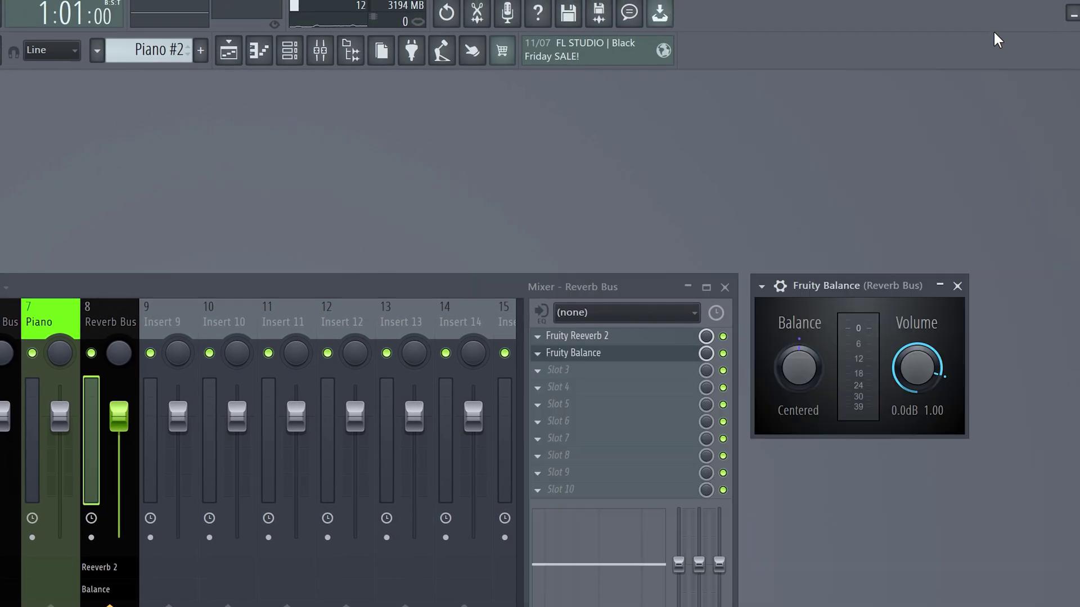
pyautogui.press('Left')
pyautogui.press('Left')
pyautogui.click(537, 336)
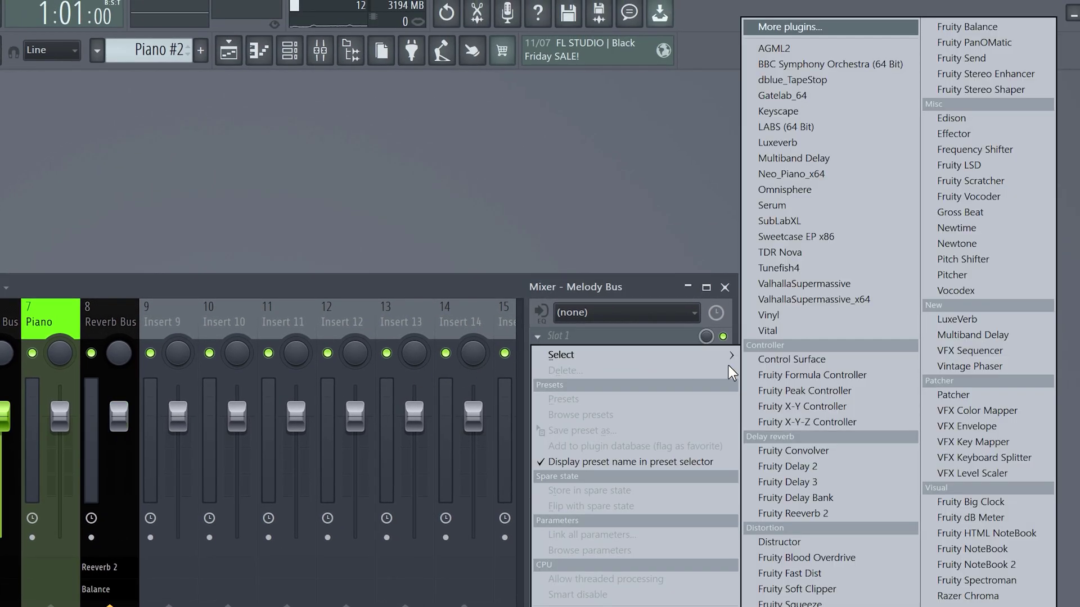
pyautogui.click(788, 390)
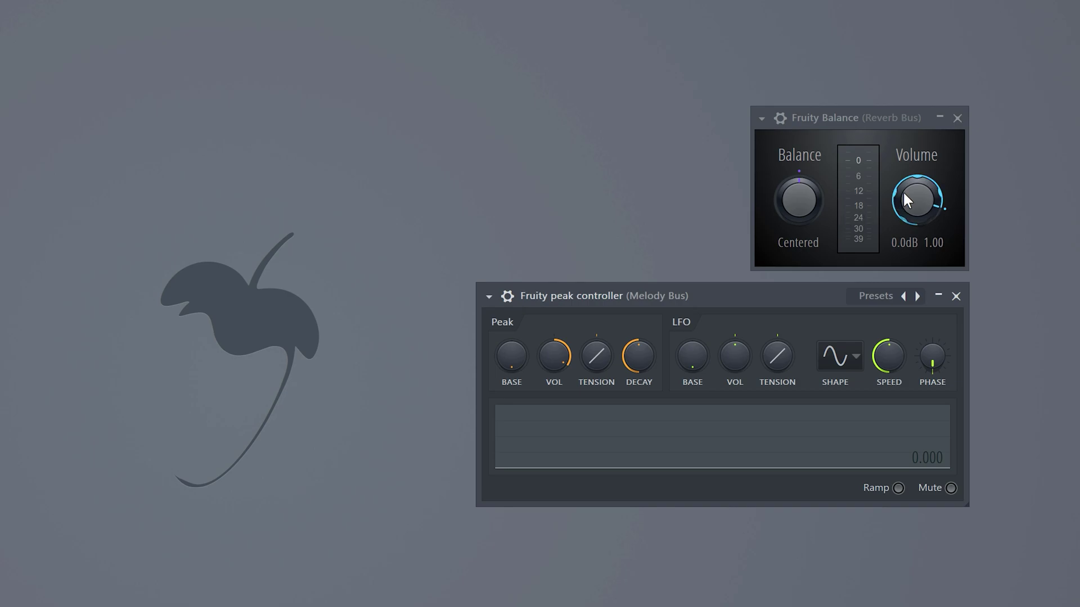
# - Link Fruity Balance's volume to Peak ctrl - Peak with an inverted mapping
pyautogui.rightClick(905, 199)
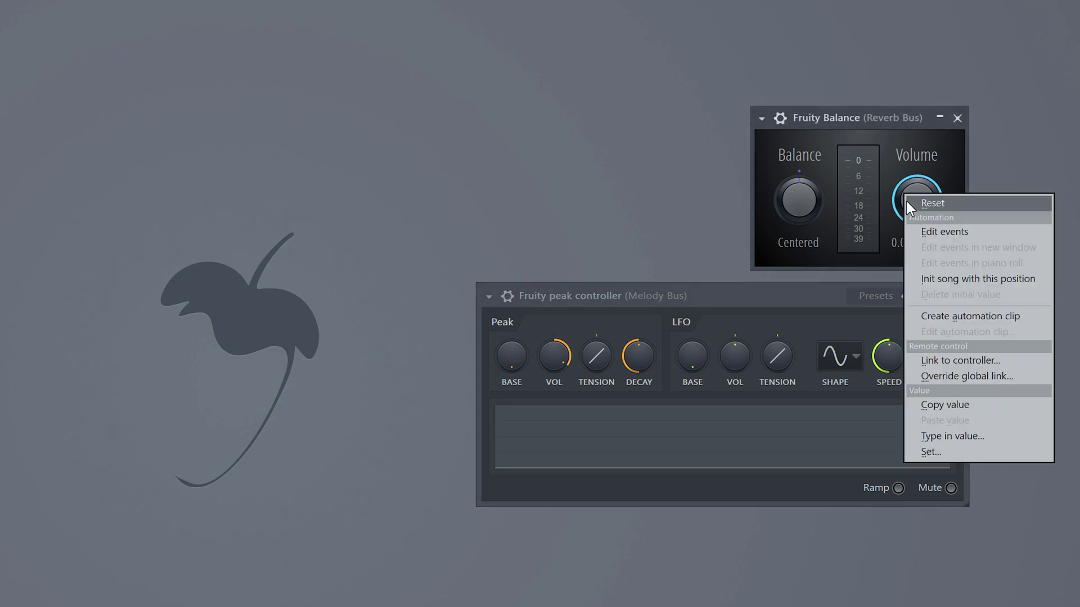
pyautogui.click(931, 360)
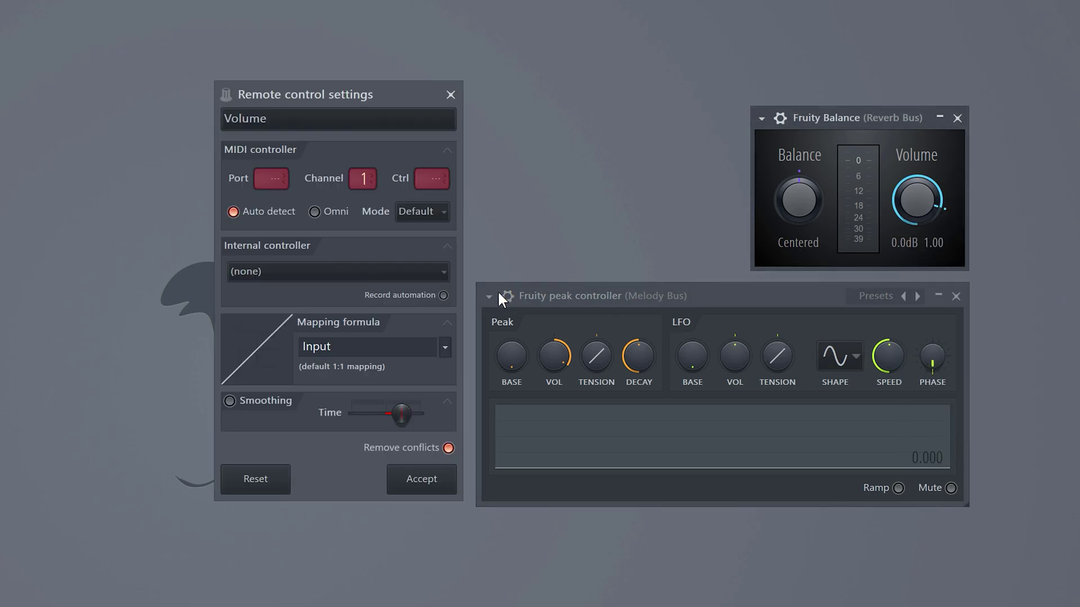
pyautogui.click(442, 272)
pyautogui.click(349, 346)
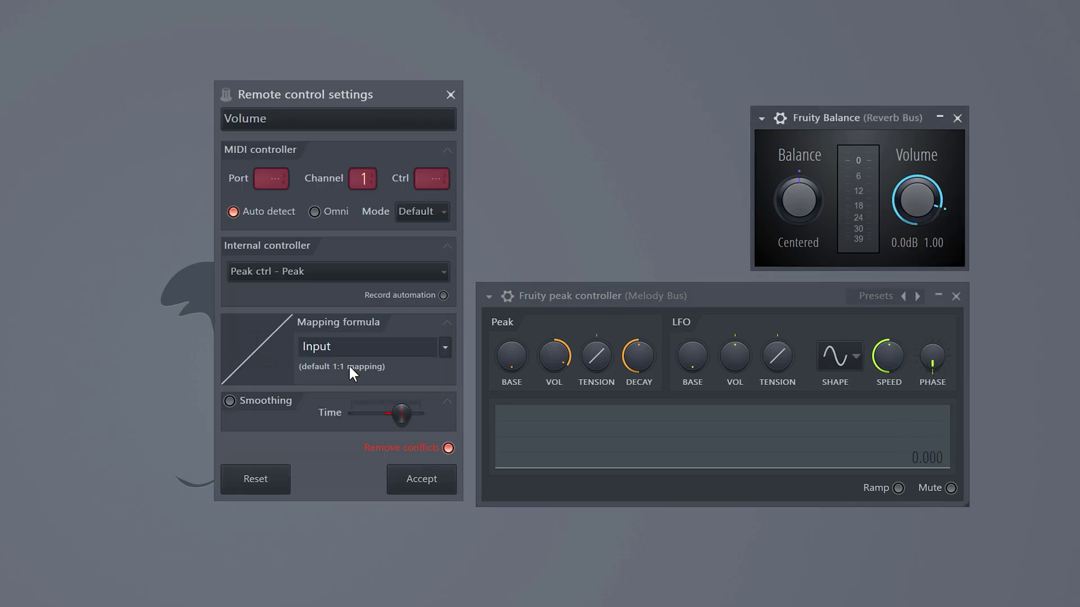
pyautogui.click(445, 348)
pyautogui.click(454, 396)
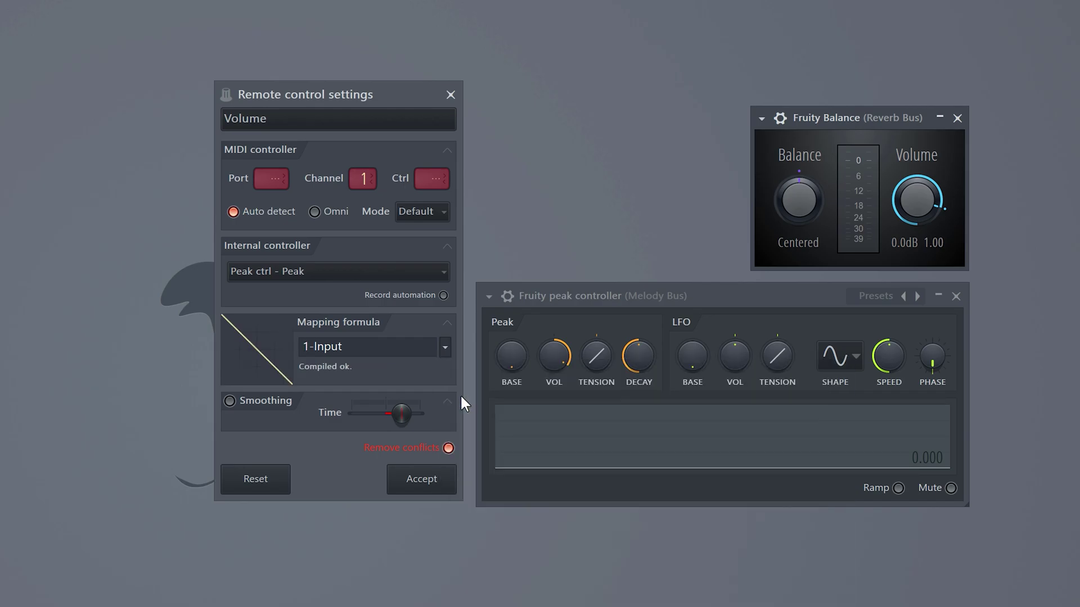
pyautogui.click(437, 472)
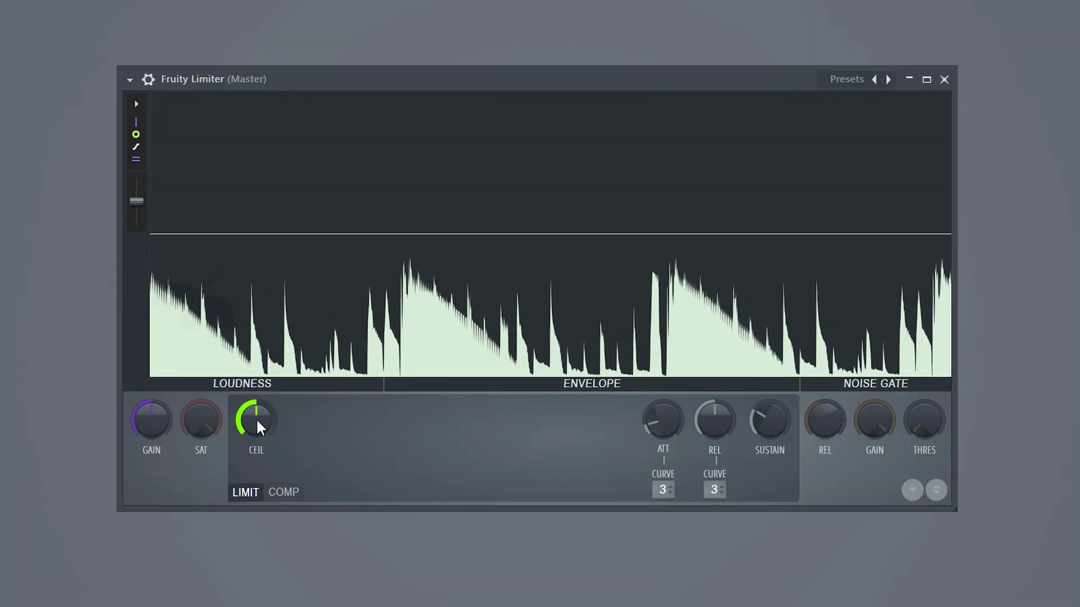
# - Lower the Fruity Limiter ceiling to limit peaks, then raise it so nothing is limited
pyautogui.moveTo(260, 429); pyautogui.dragTo(261, 455)
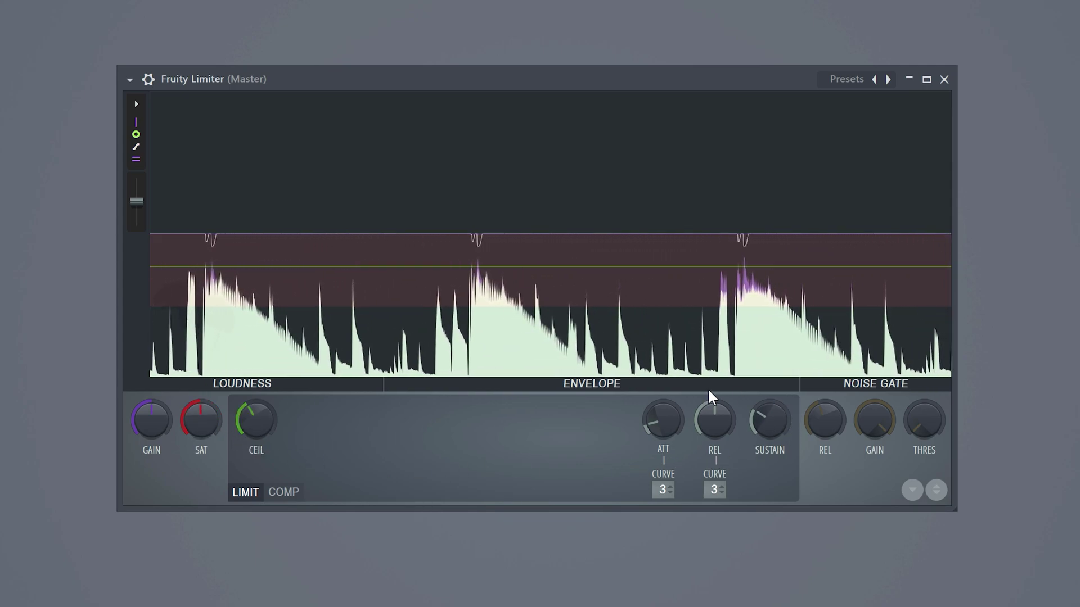
pyautogui.moveTo(283, 429); pyautogui.dragTo(239, 432)
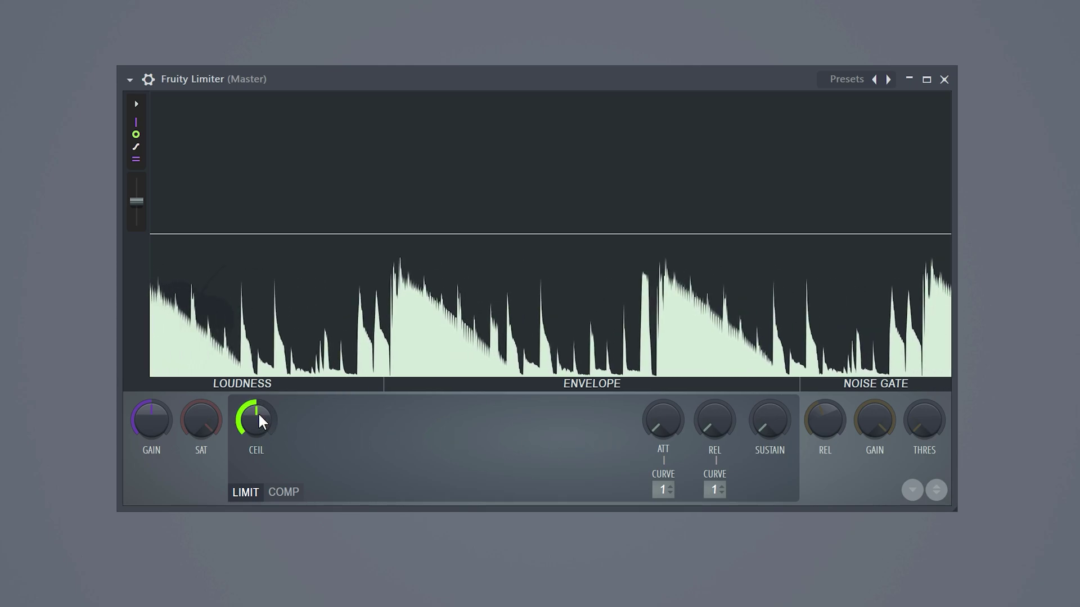
# - Set the limiter ceiling just below the peaks and turn up its saturation
pyautogui.moveTo(262, 421); pyautogui.dragTo(262, 430)
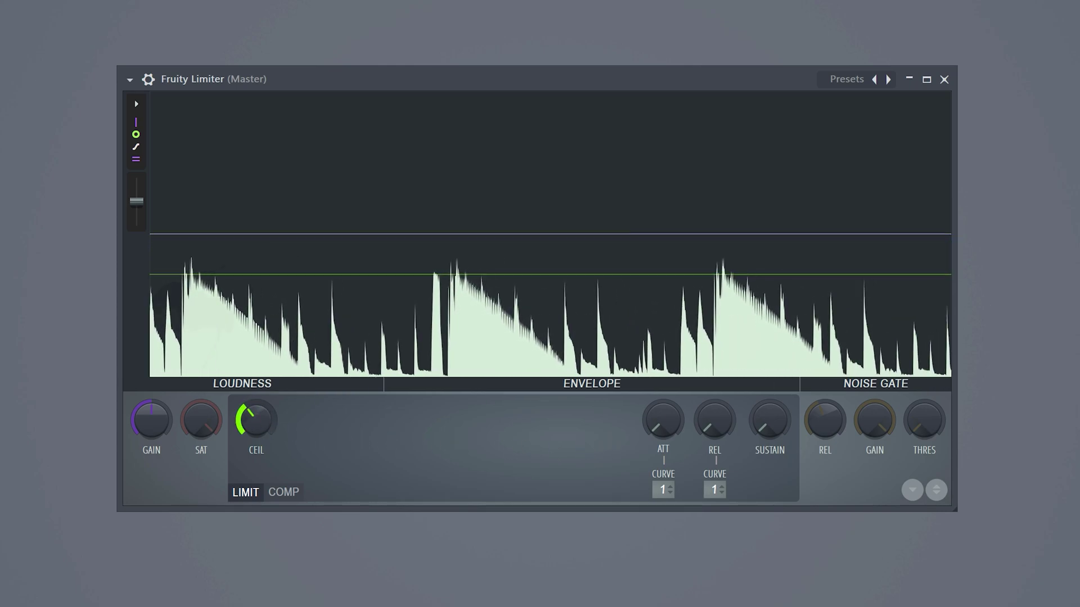
pyautogui.moveTo(212, 417); pyautogui.dragTo(212, 393)
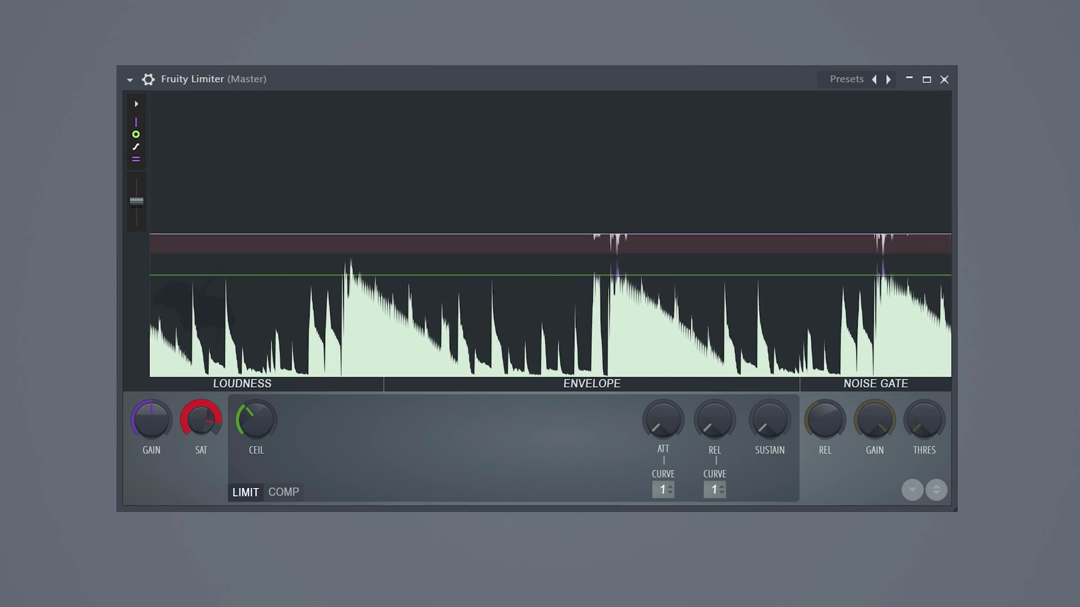